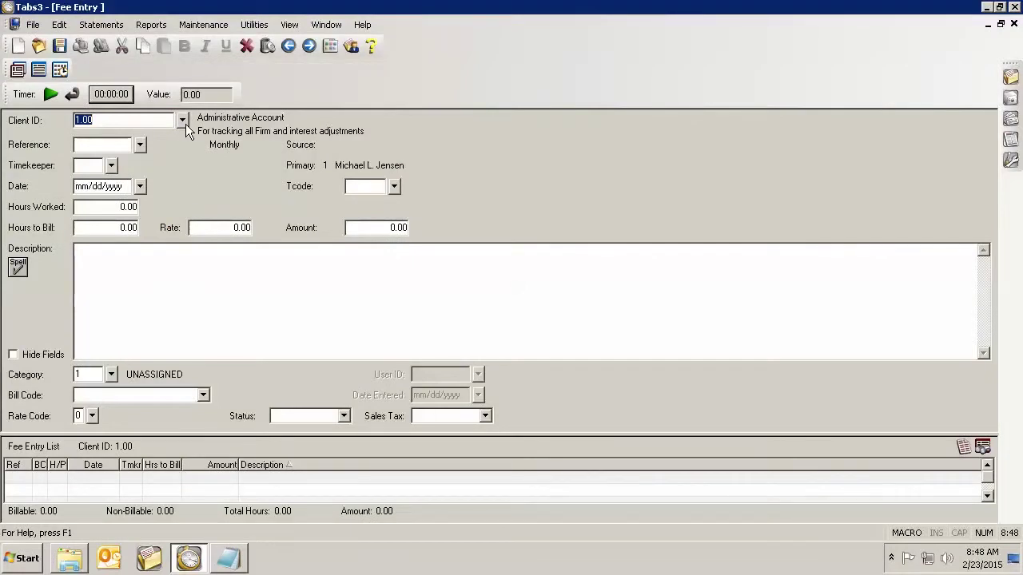
Step: Look up and select the client with the Bel-Cor matter for the fee entry
left_click(186, 124)
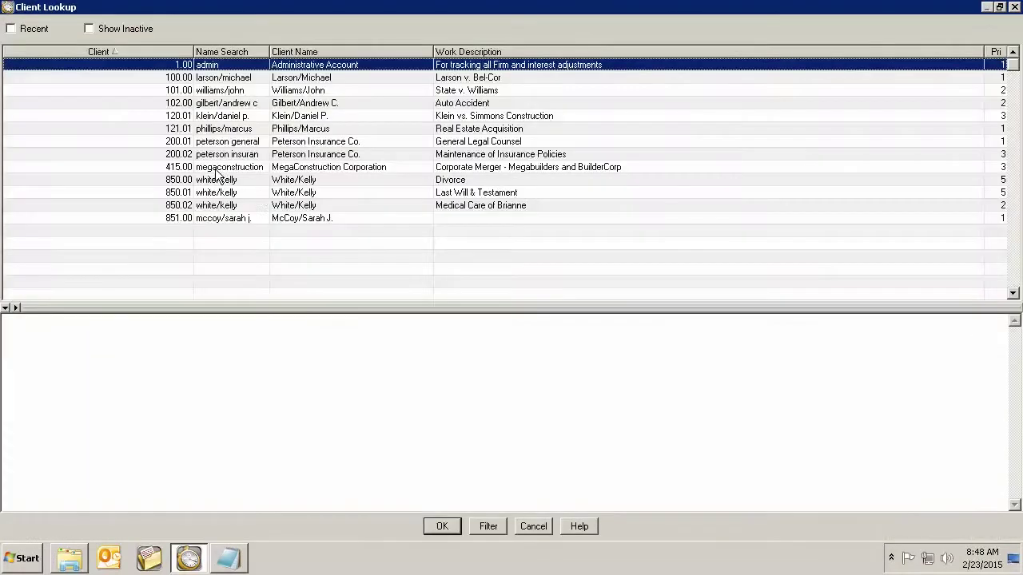
left_click(282, 81)
double_click(282, 81)
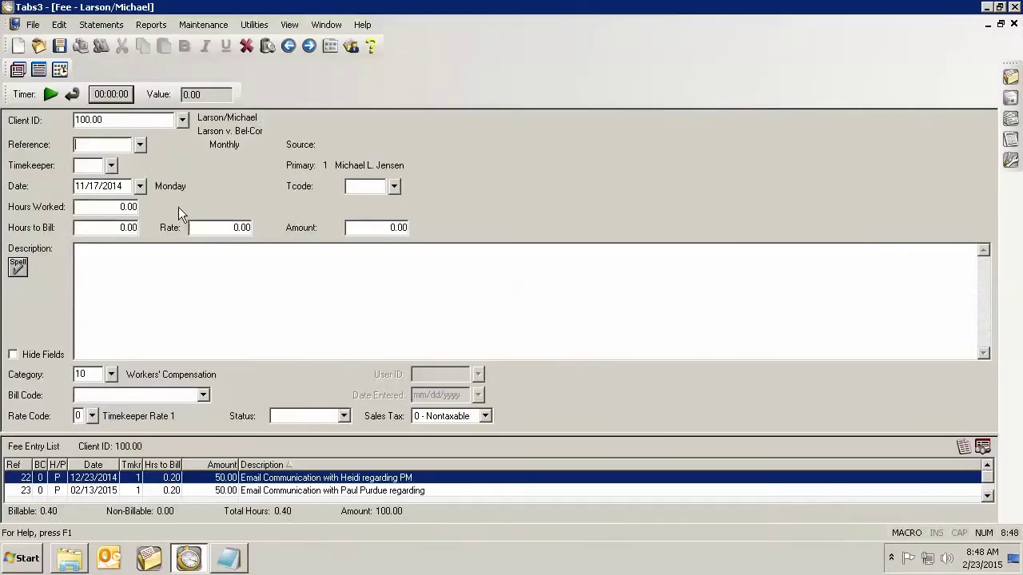
Step: Start a new fee record with timekeeper 2 and 1.00 hours worked
left_click(115, 163)
type("2")
key("Tab")
key("Tab")
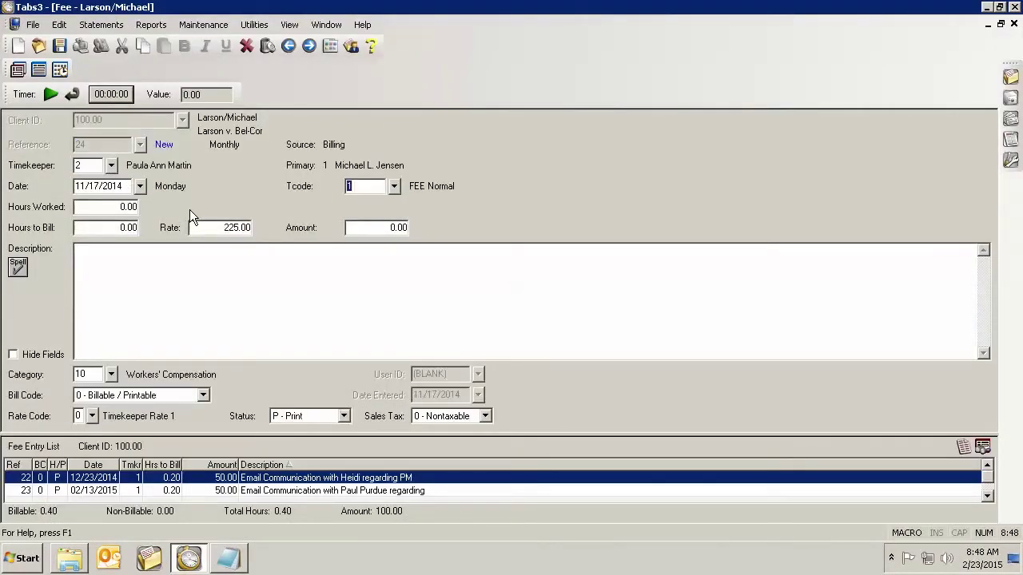
key("Tab")
type("1")
key("Tab")
Step: Enter "test comment" in the fee description, formatted as a statement comment
left_click(99, 259)
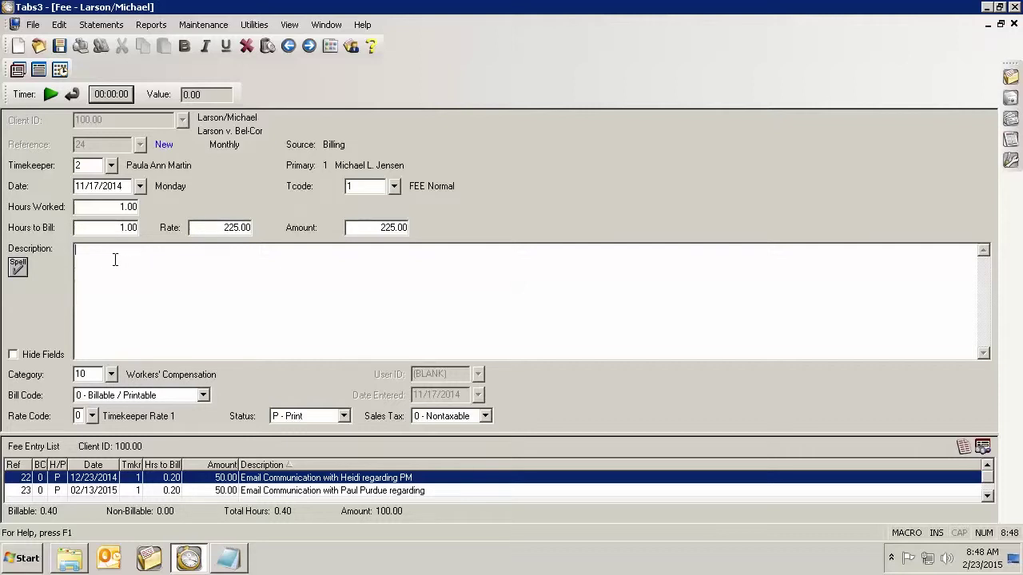
right_click(115, 259)
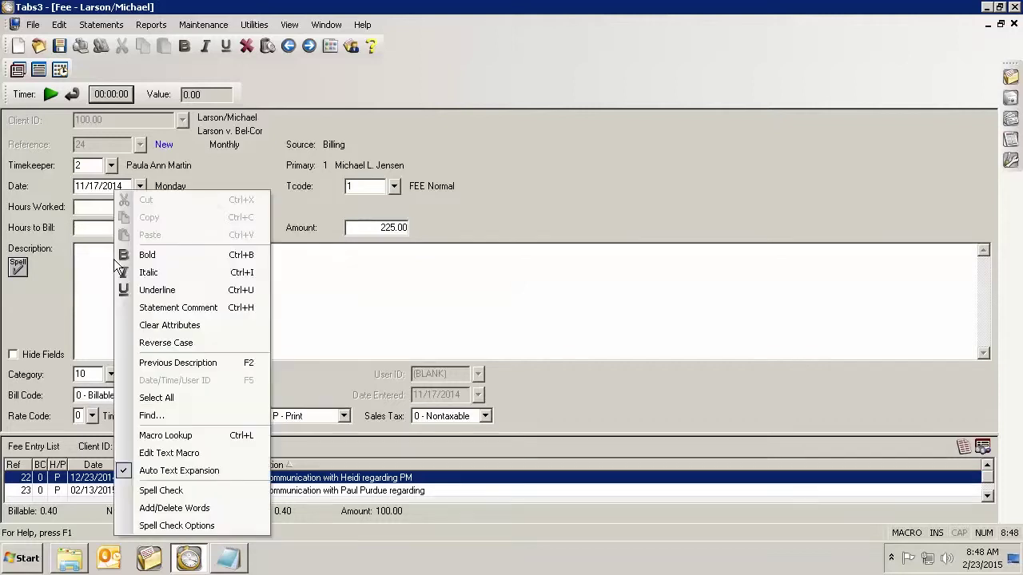
left_click(154, 309)
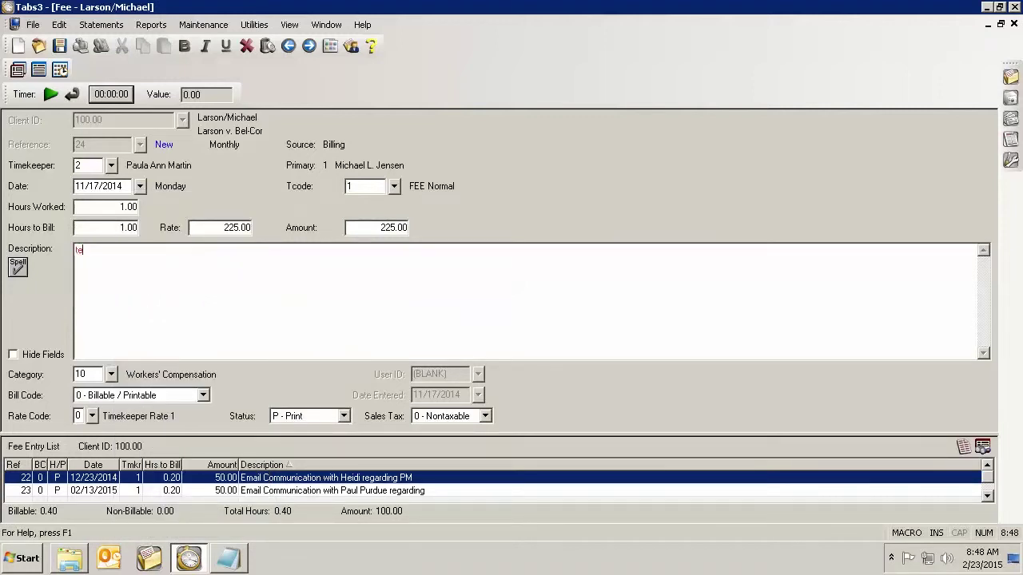
type("test comment")
Step: Append "test" as regular text after the statement comment and clear the whole description
right_click(139, 252)
left_click(175, 307)
type("tet")
key("BackSpace")
type("st")
left_click_drag(152, 254, 69, 249)
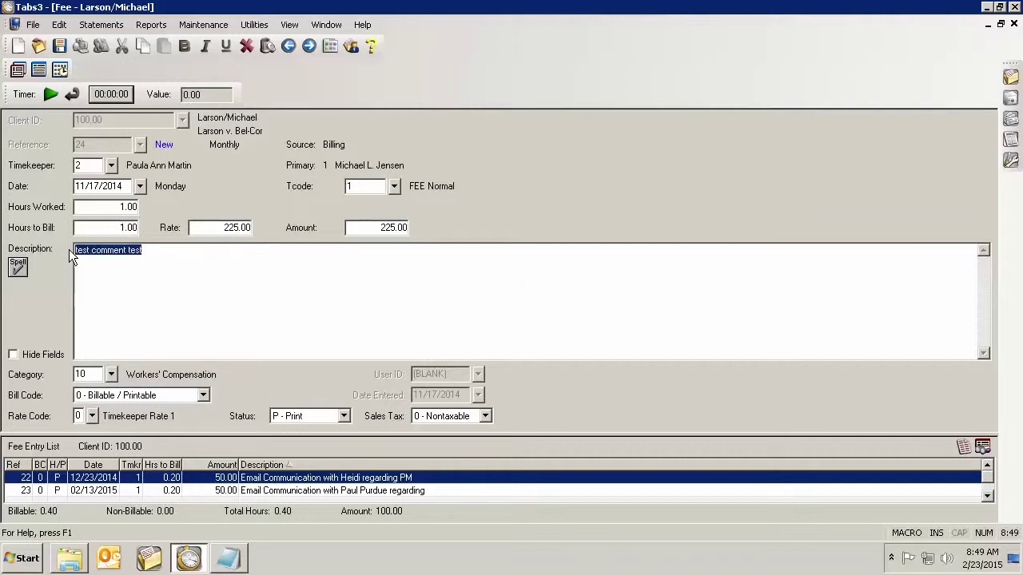
key("BackSpace")
Step: Set the Tcode to 2 (OSC) and complete its description as "Outside conference with client"
left_click(395, 187)
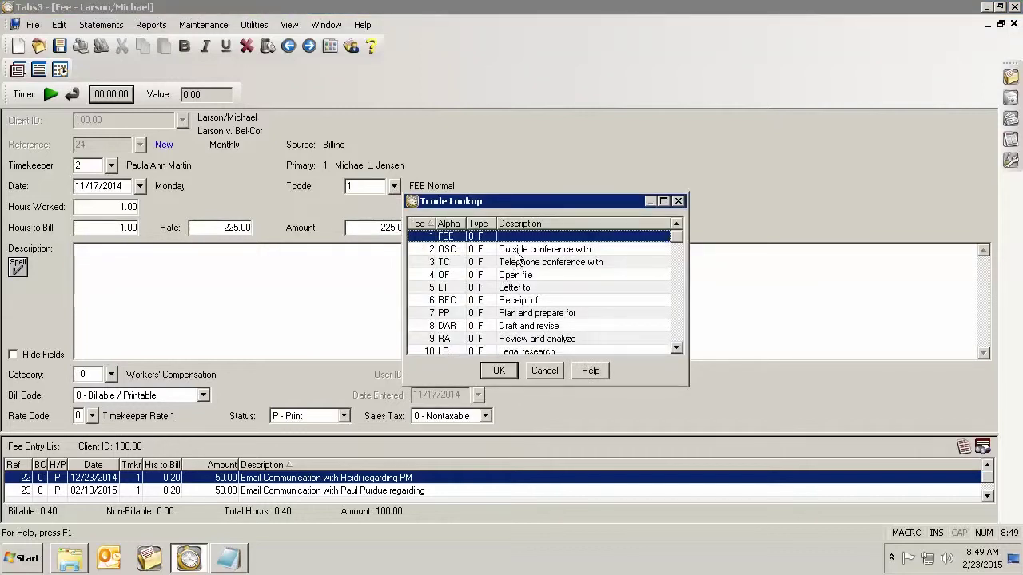
double_click(515, 250)
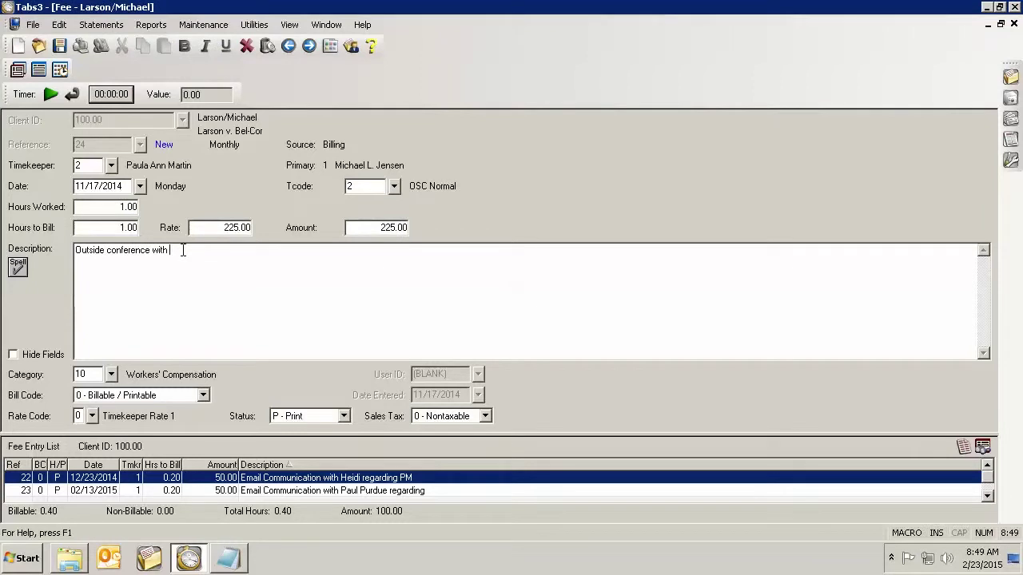
type("client")
Step: Append "- test comment" to the description, format it as a statement comment, and save the fee
type("est comment")
left_click_drag(192, 251, 223, 254)
left_click(273, 278)
left_click(60, 47)
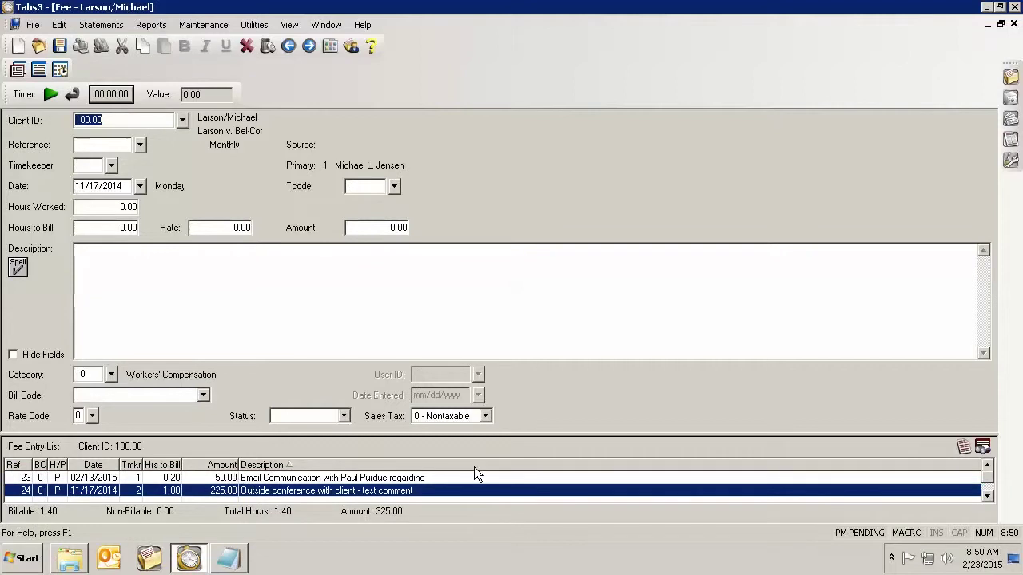
left_click(450, 474)
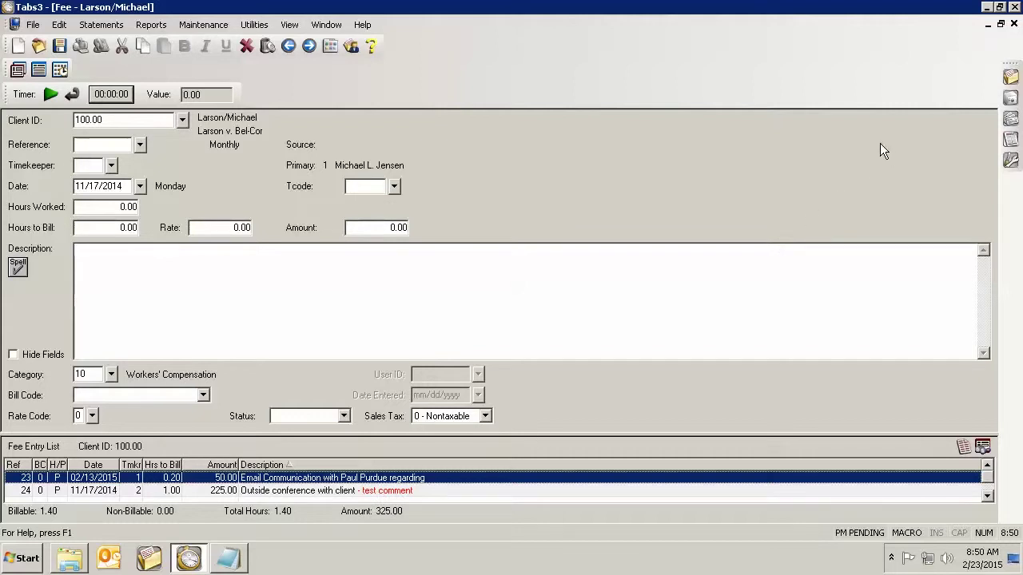
Step: Generate the client's draft statement from Client Manager, using the Dell 3115cn PCL6 (redirected 2) printer
left_click(1015, 25)
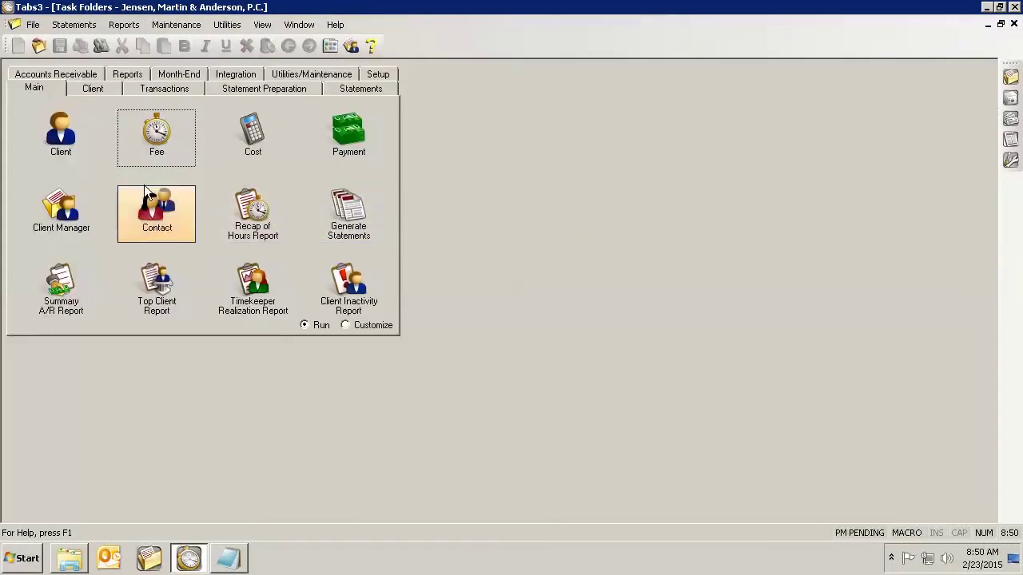
left_click(83, 215)
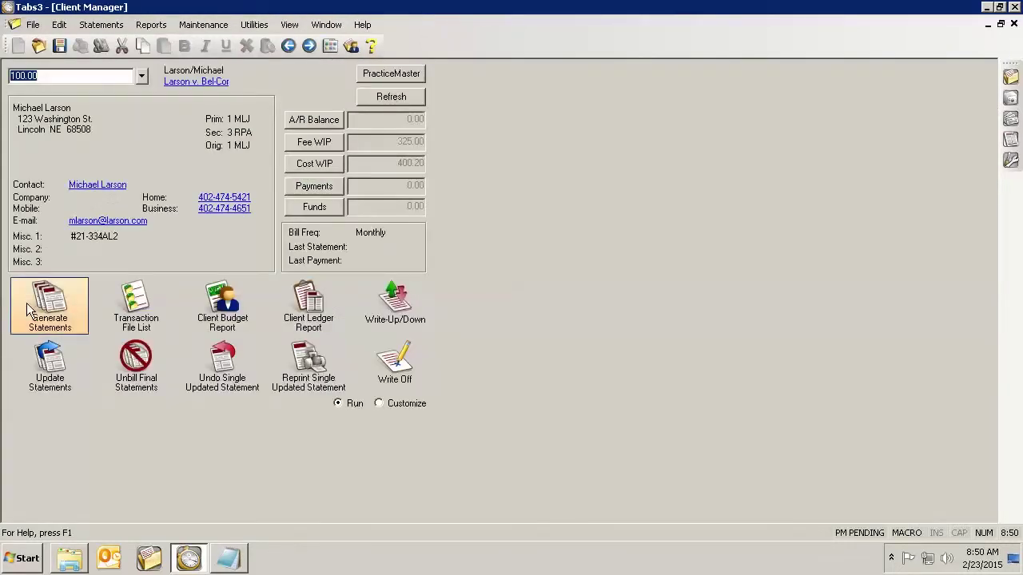
left_click(50, 304)
left_click(573, 219)
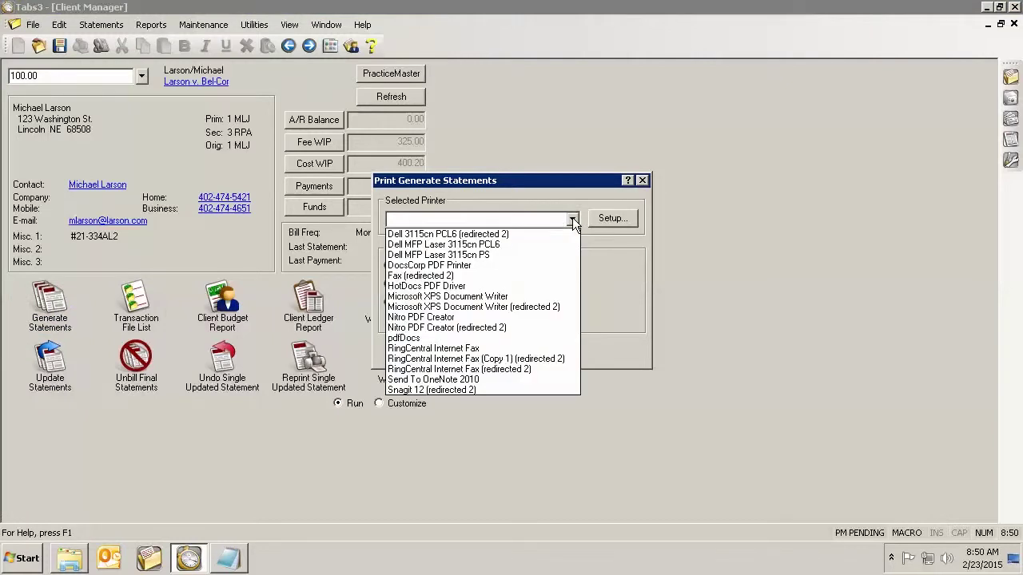
left_click(472, 234)
left_click(551, 349)
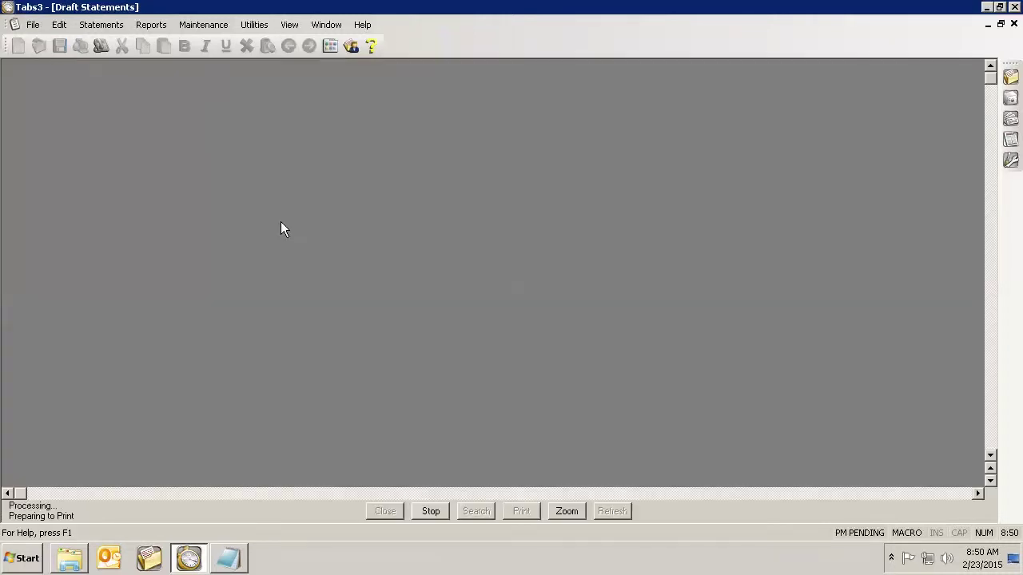
Step: Open the 11/17/2014 outside conference fee from the draft statement and delete "test comment" from its description
scroll(374, 310, "down", 10)
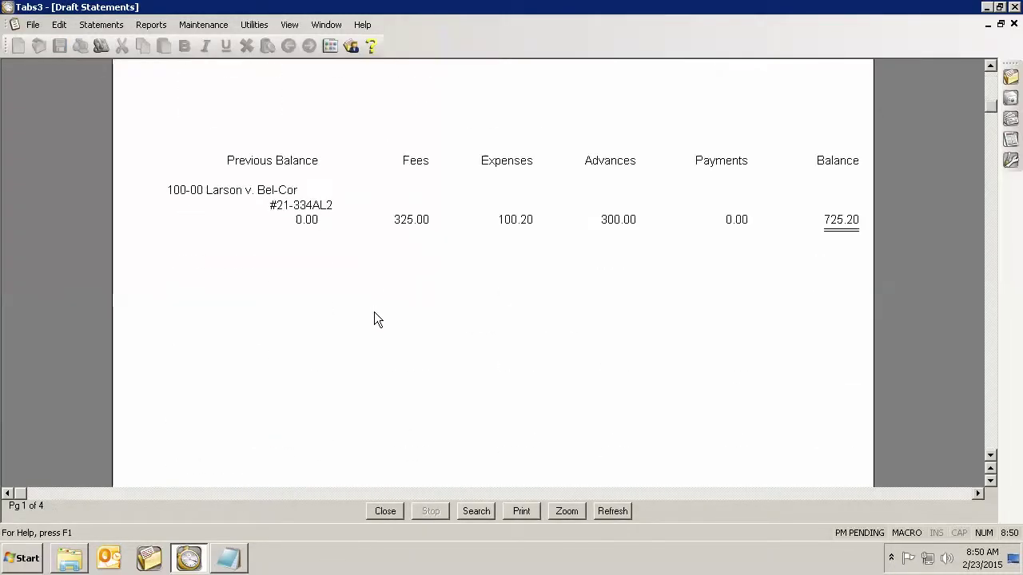
scroll(366, 320, "down", 15)
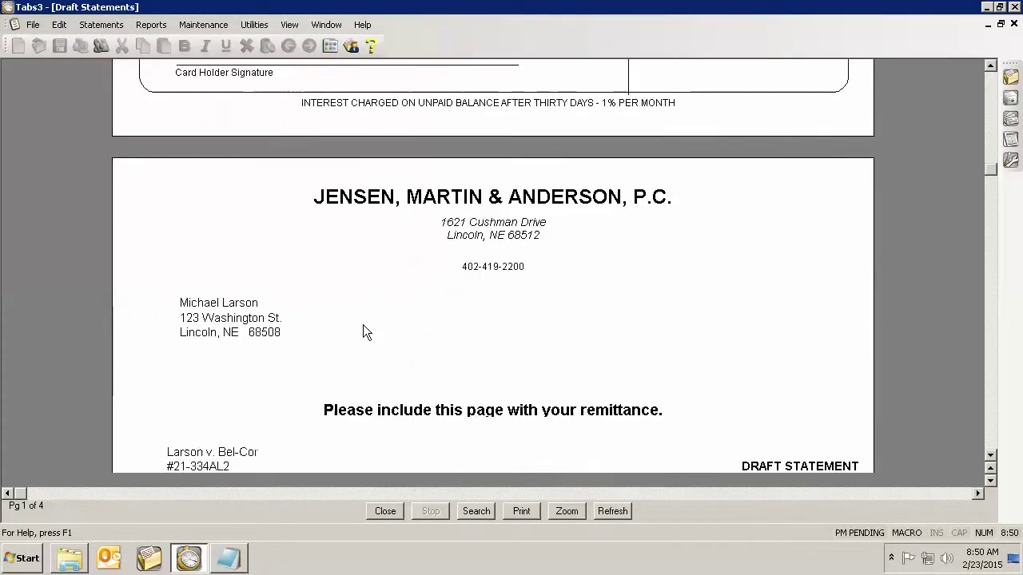
scroll(362, 320, "down", 1)
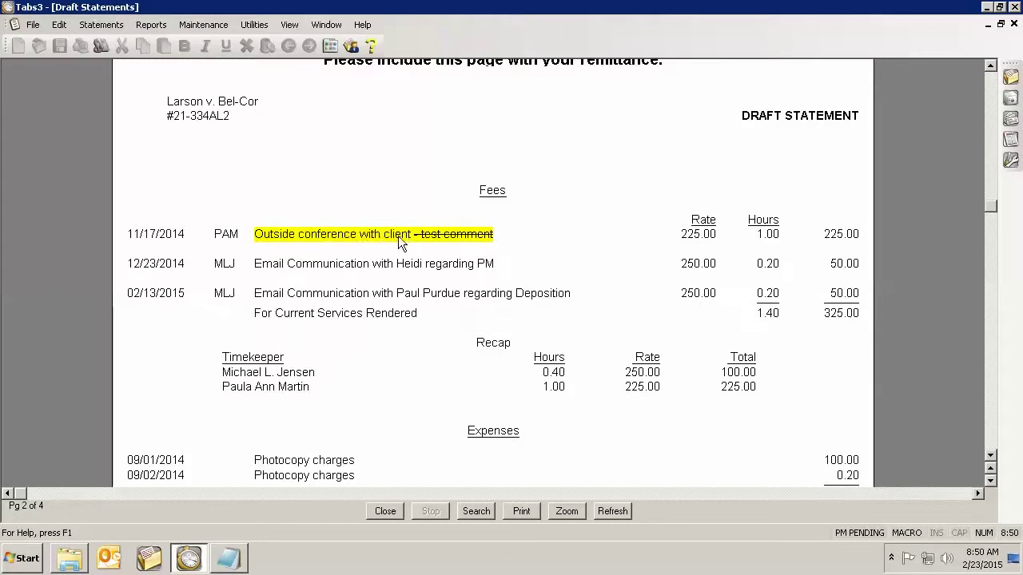
mouse_move(417, 232)
mouse_move(473, 243)
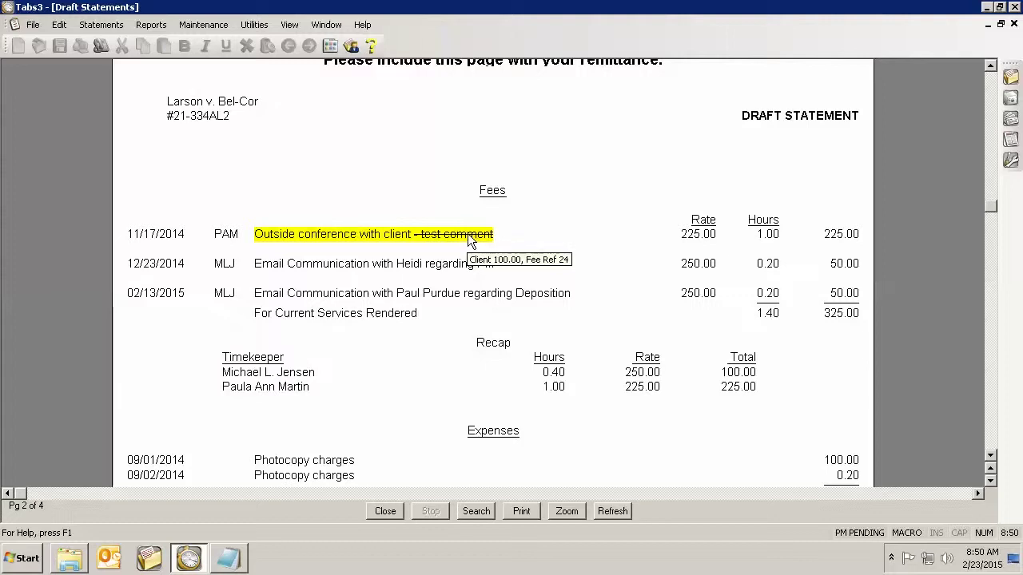
double_click(470, 241)
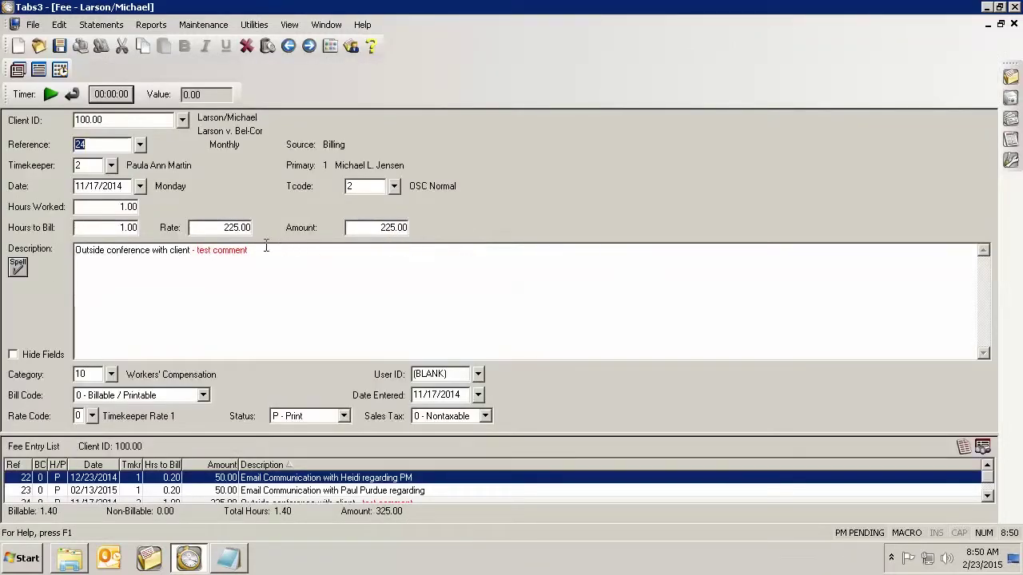
left_click_drag(257, 250, 200, 246)
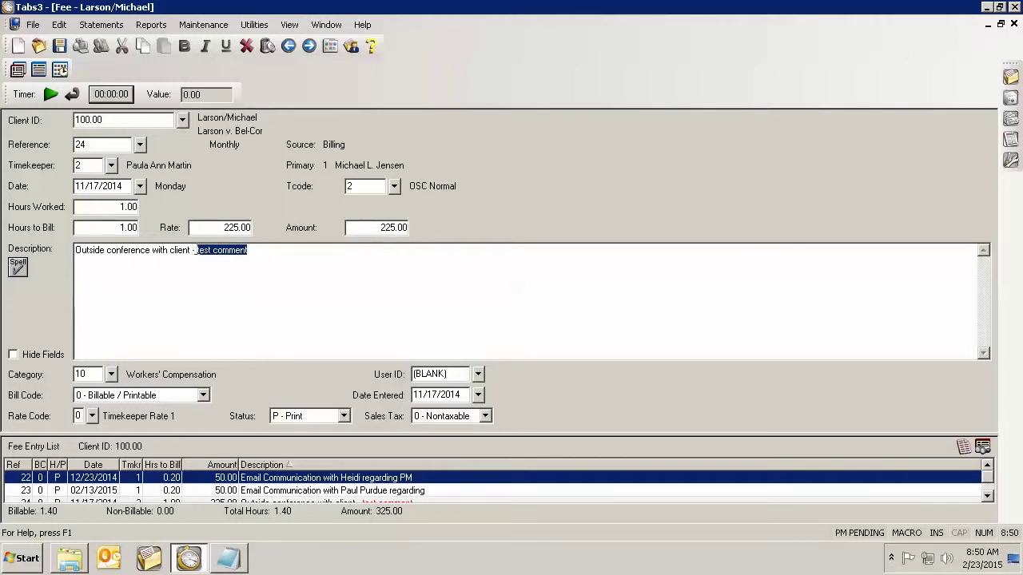
key("Delete")
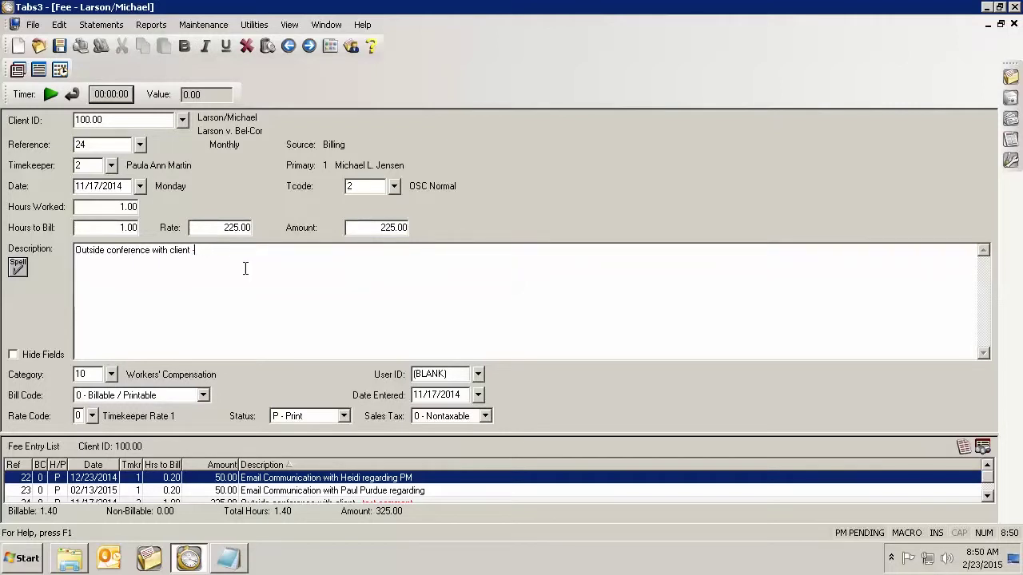